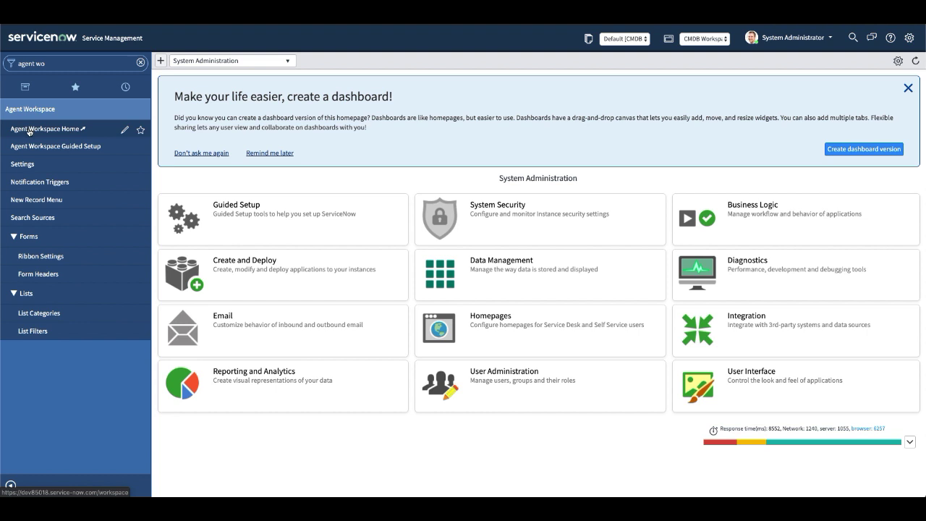
# Open Agent Workspace Home and browse its lists, viewing My Work under Tasks and Open Requests under Requests.
pyautogui.click(64, 133)
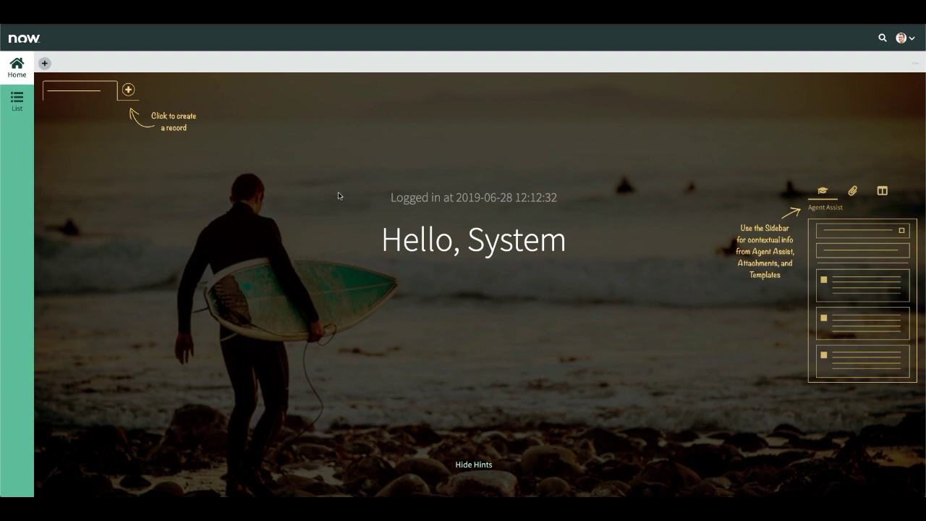
pyautogui.click(18, 103)
pyautogui.click(882, 38)
pyautogui.click(72, 109)
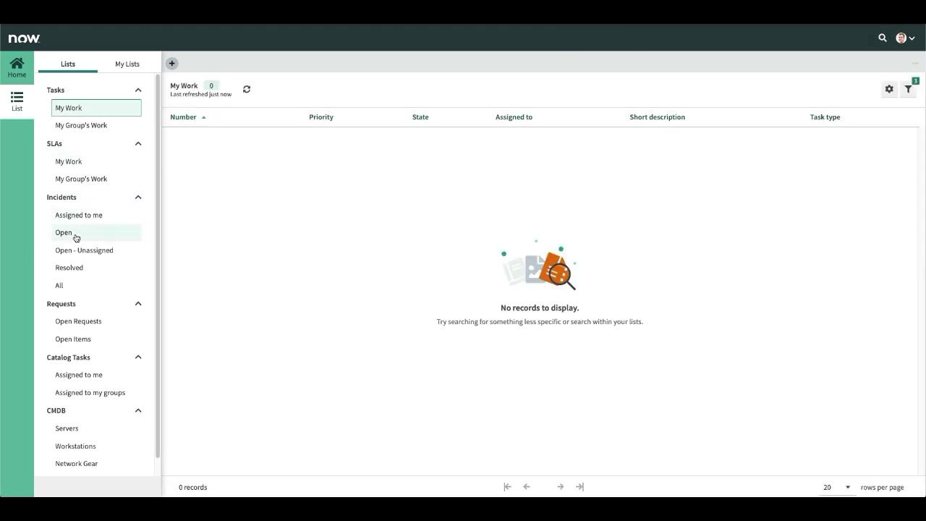
pyautogui.click(63, 322)
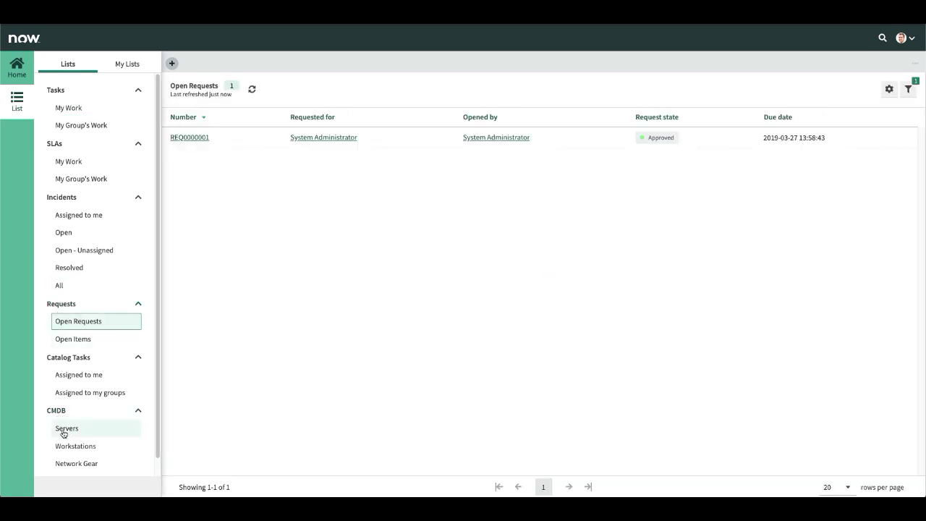
pyautogui.scroll(-1, 97, 275)
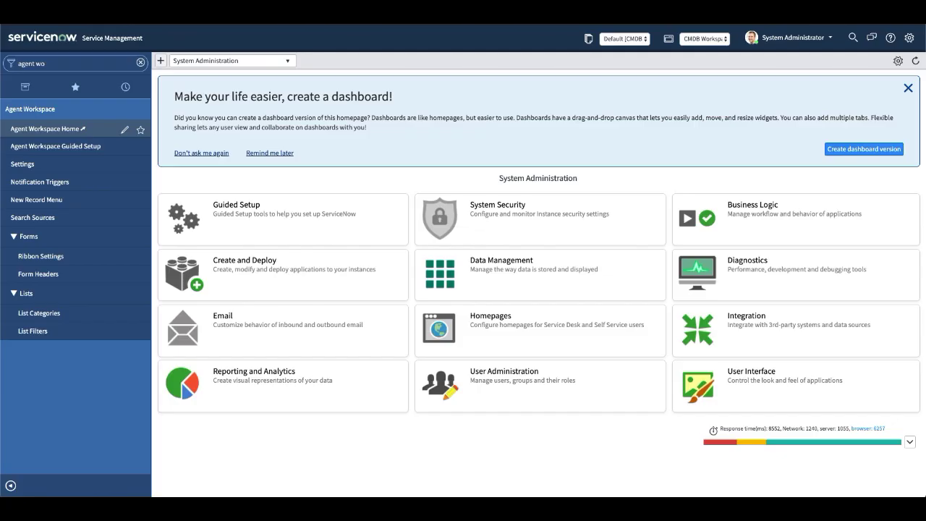
# Start the Agent Workspace Guided Setup and look through its configuration categories, from Tab Settings to OpenFrame.
pyautogui.click(54, 151)
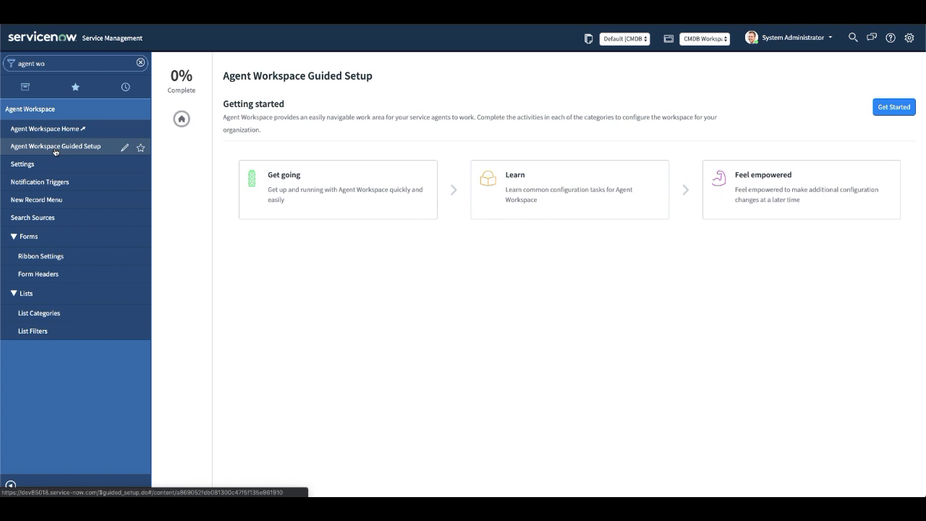
pyautogui.click(897, 108)
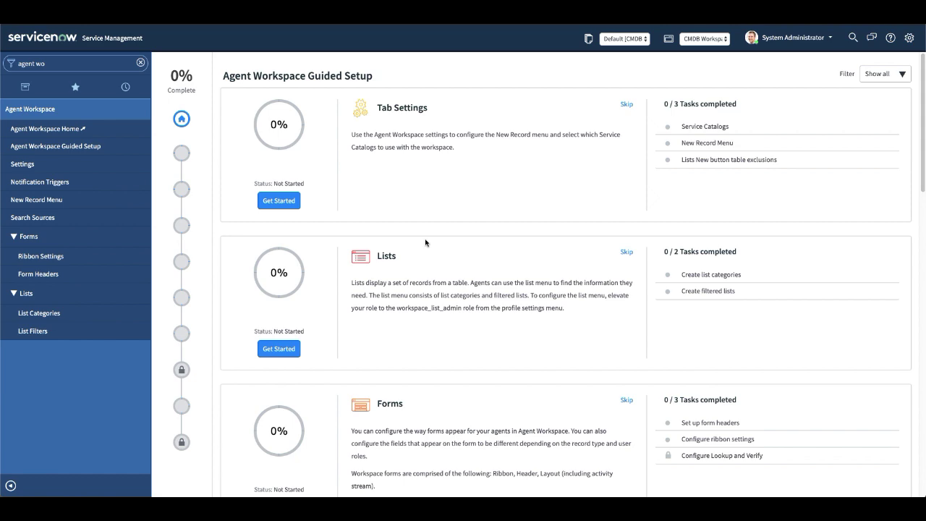
pyautogui.scroll(-15, 425, 242)
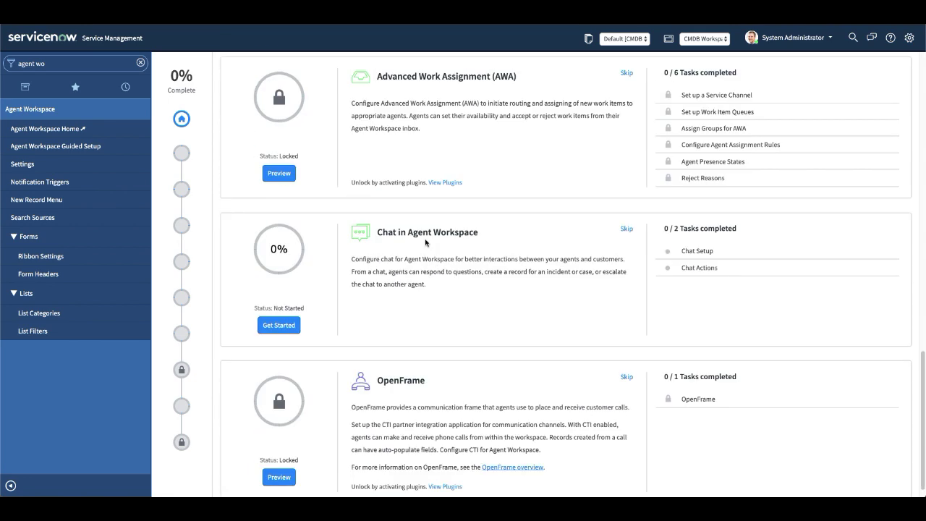
pyautogui.scroll(15, 425, 241)
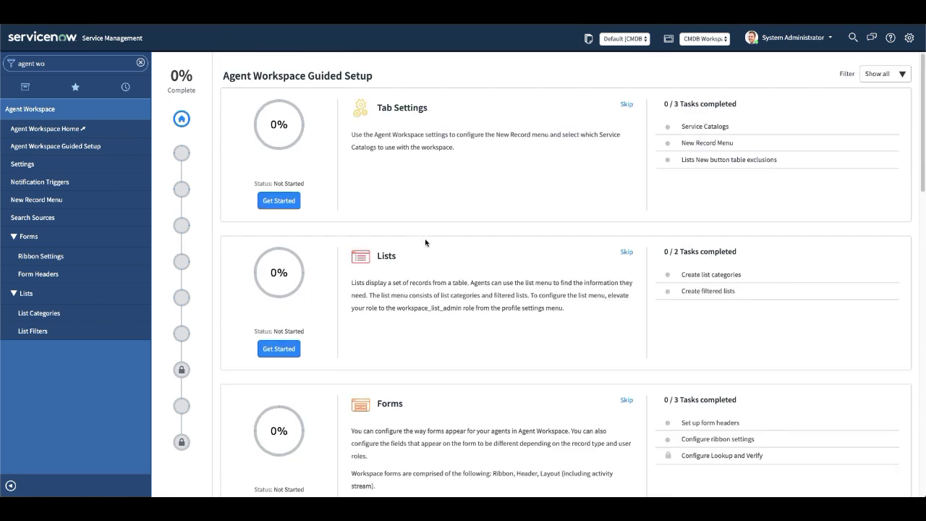
pyautogui.scroll(-5, 399, 324)
pyautogui.scroll(-10, 399, 324)
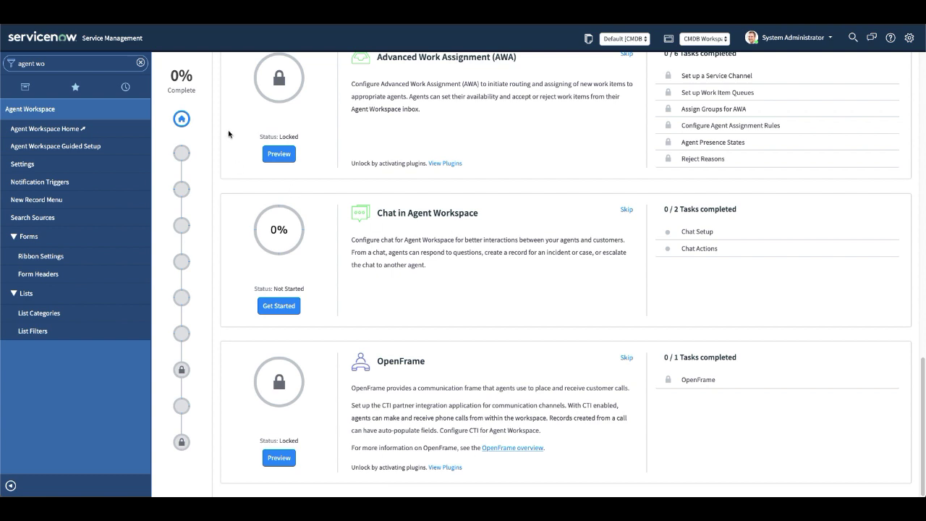
# Open the Agent Workspace settings and review the New Record Menu Items and New Button List Exclusions lists.
pyautogui.click(24, 165)
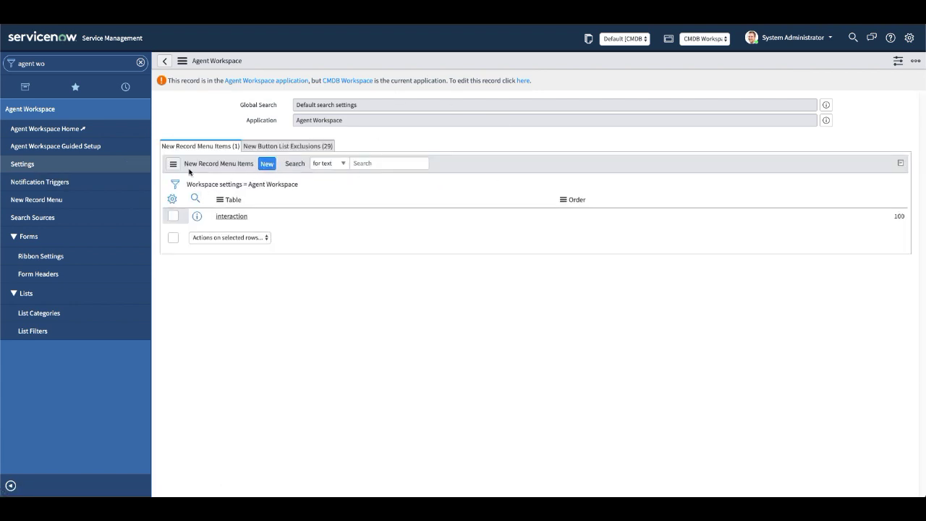
pyautogui.click(172, 148)
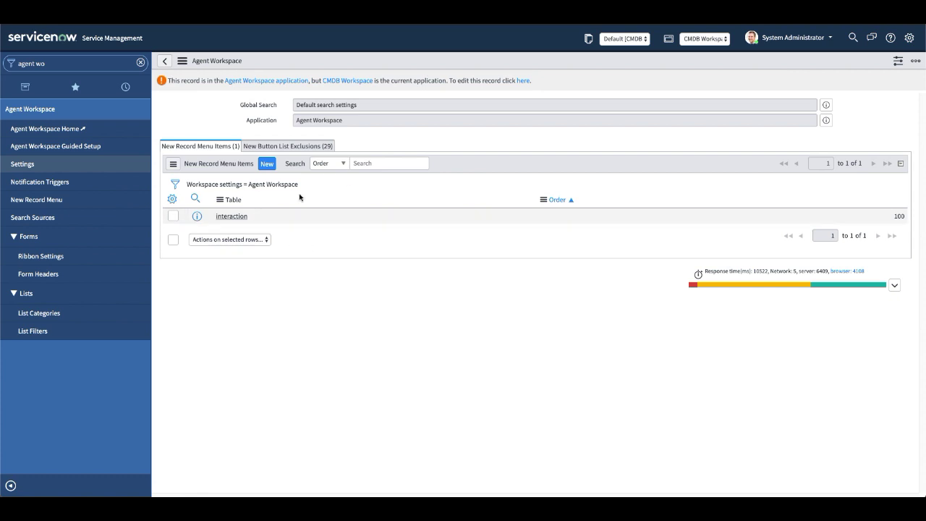
pyautogui.click(293, 148)
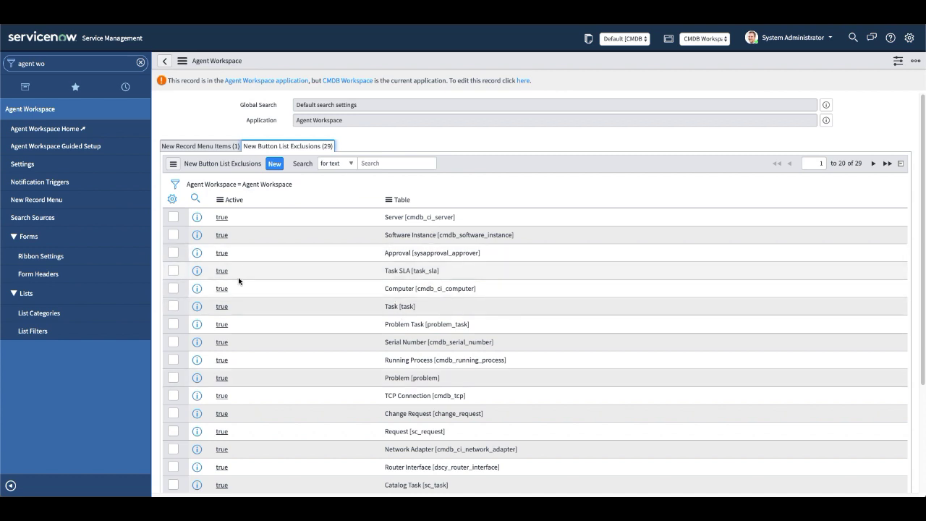
# Look through the Agent Workspace notification triggers, new record menu items and search sources.
pyautogui.click(35, 183)
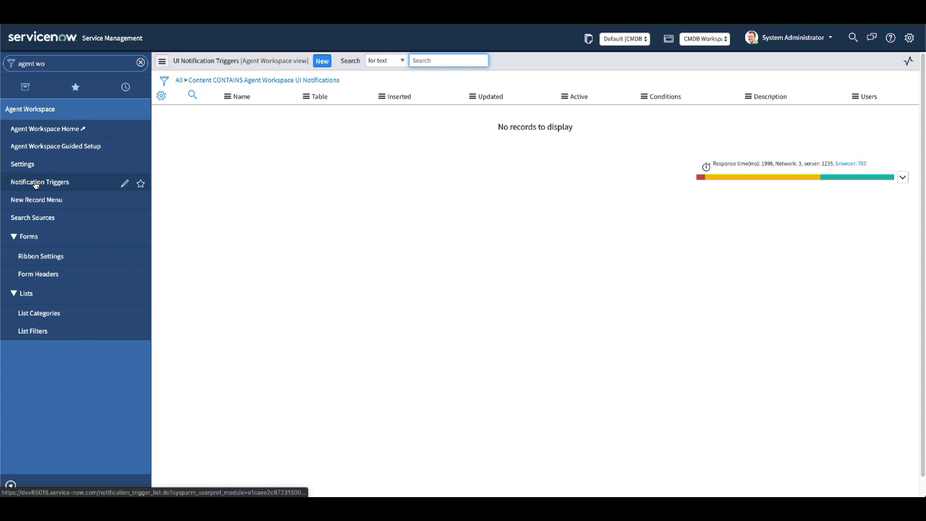
pyautogui.click(38, 202)
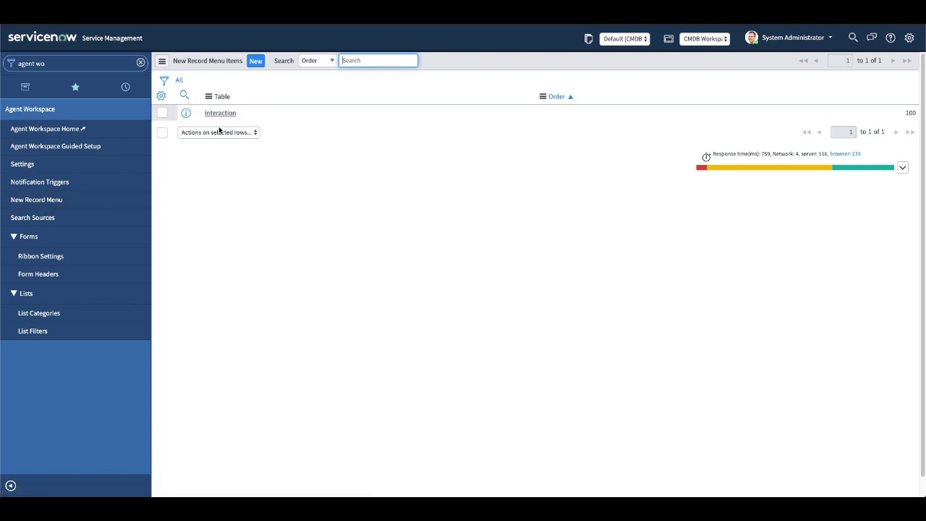
pyautogui.click(34, 219)
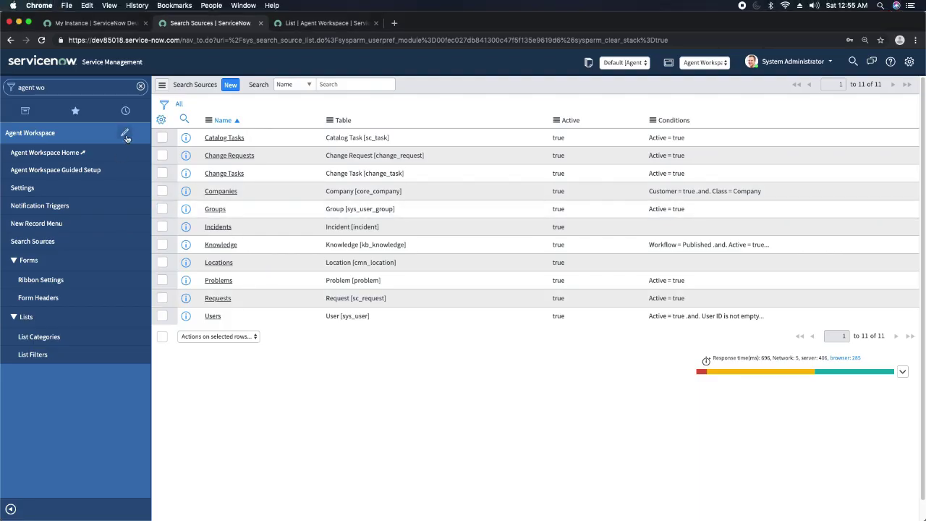
# Return to the Agent Workspace settings and display the New Record Menu Items list.
pyautogui.click(25, 190)
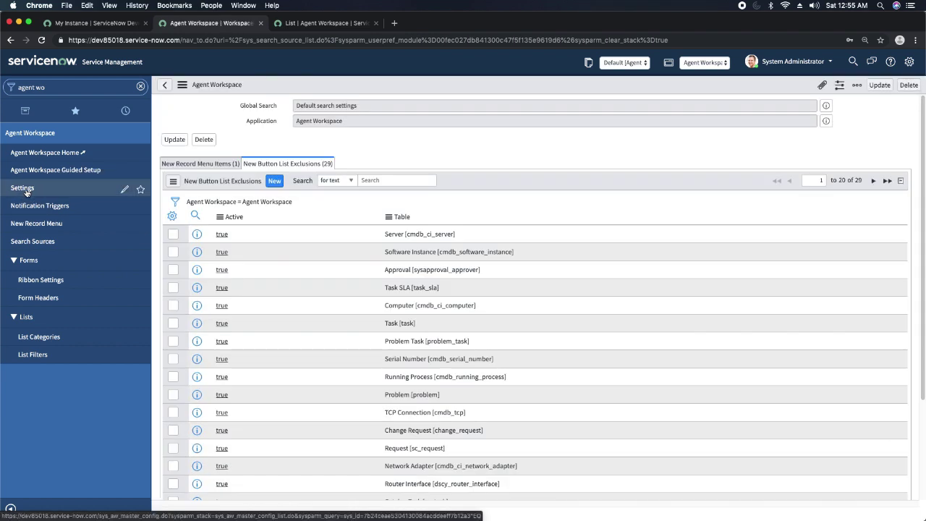
pyautogui.click(193, 162)
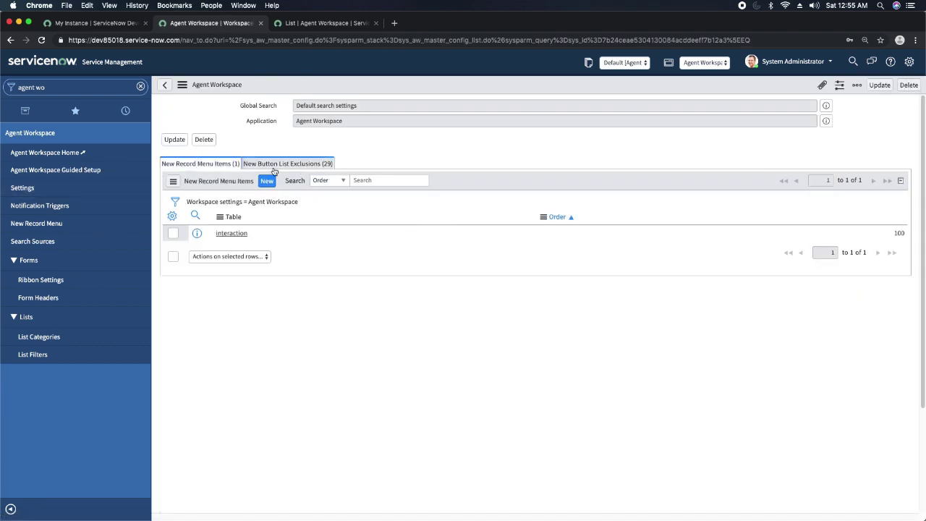
pyautogui.click(279, 166)
pyautogui.click(179, 165)
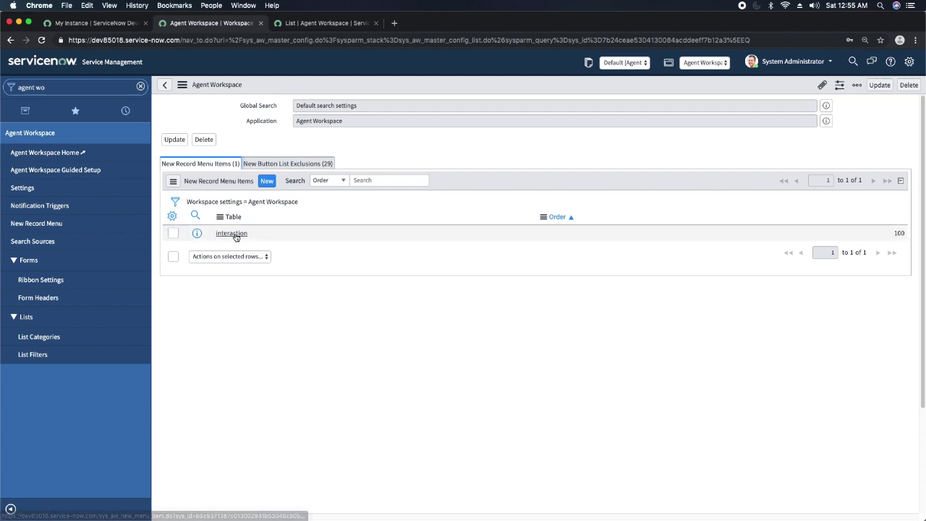
# Switch to the workspace list page, start a new record to check its default form, and close it.
pyautogui.click(325, 23)
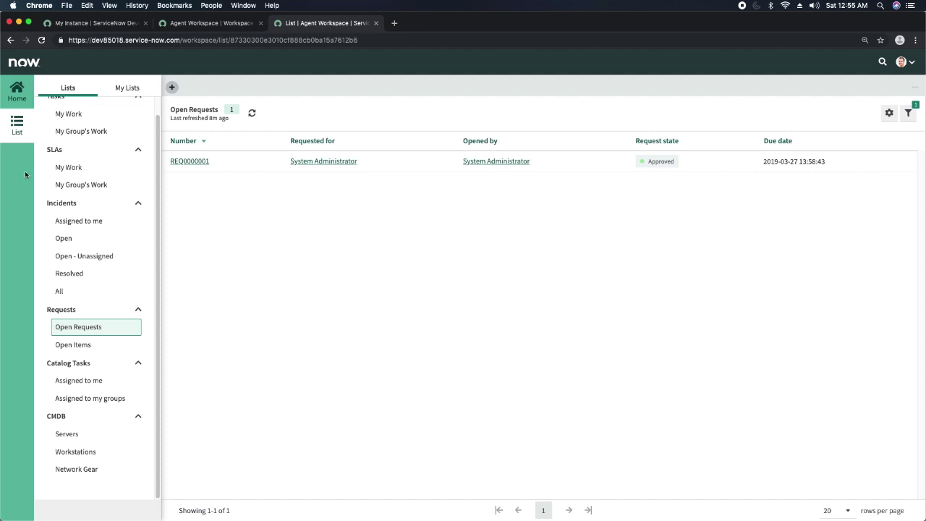
pyautogui.click(173, 88)
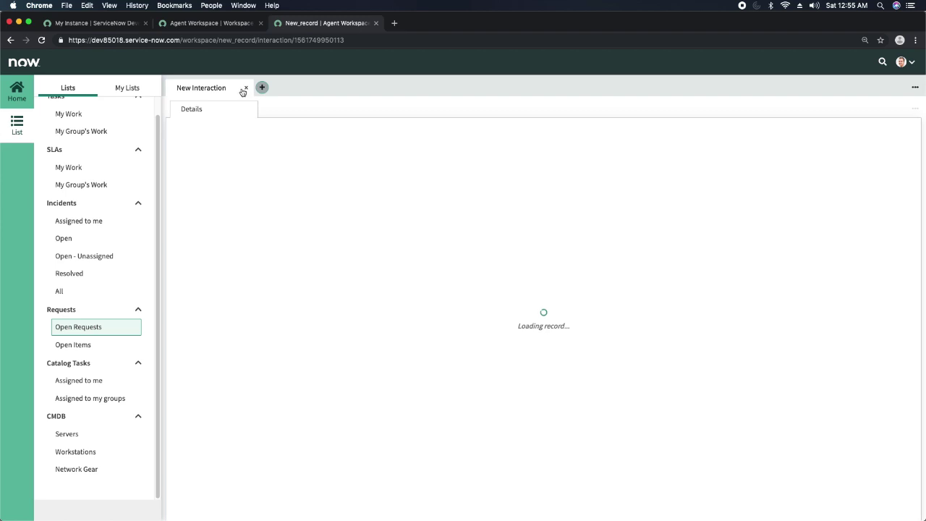
pyautogui.click(245, 88)
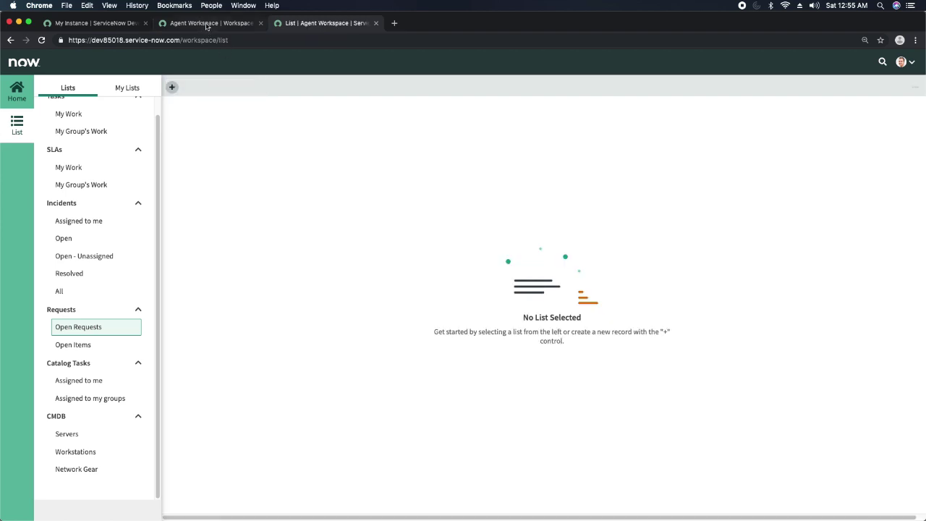
# Add a new record menu item for the Ticket [ticket] table in the Agent Workspace settings and submit it.
pyautogui.click(207, 23)
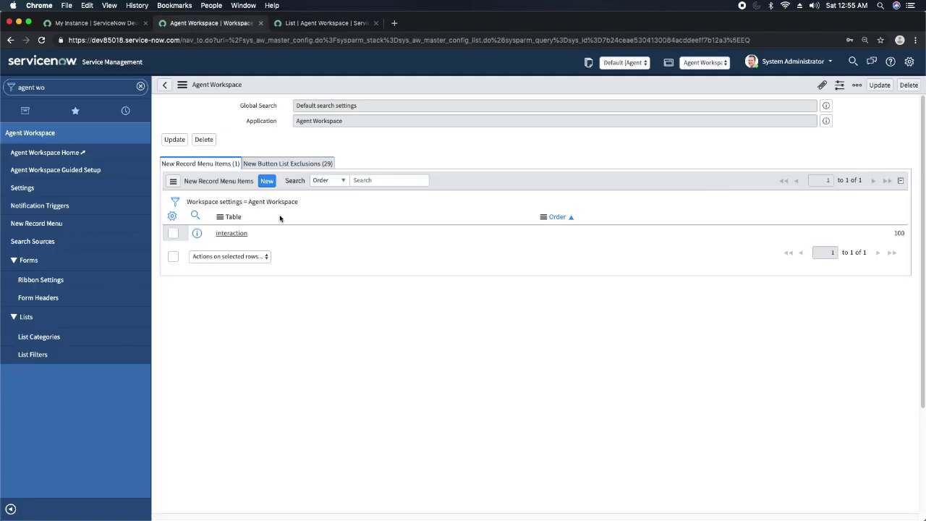
pyautogui.click(267, 182)
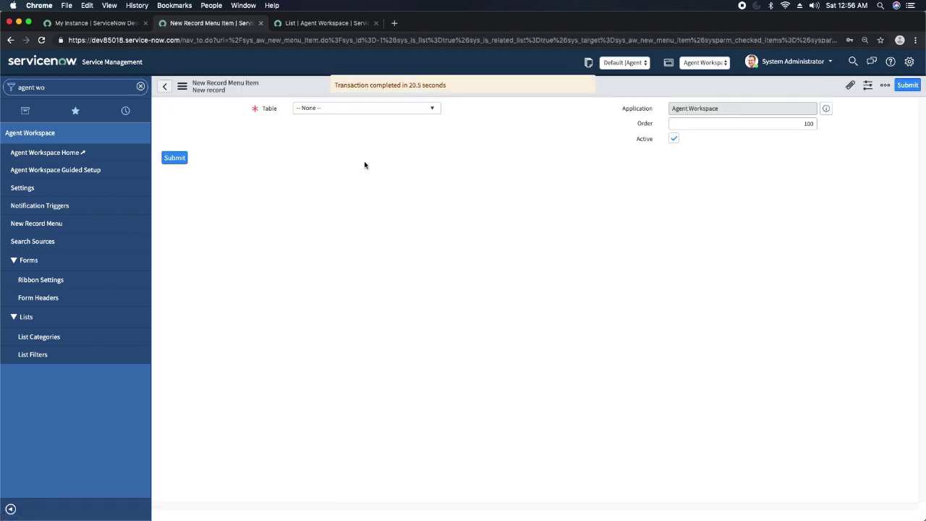
pyautogui.click(395, 112)
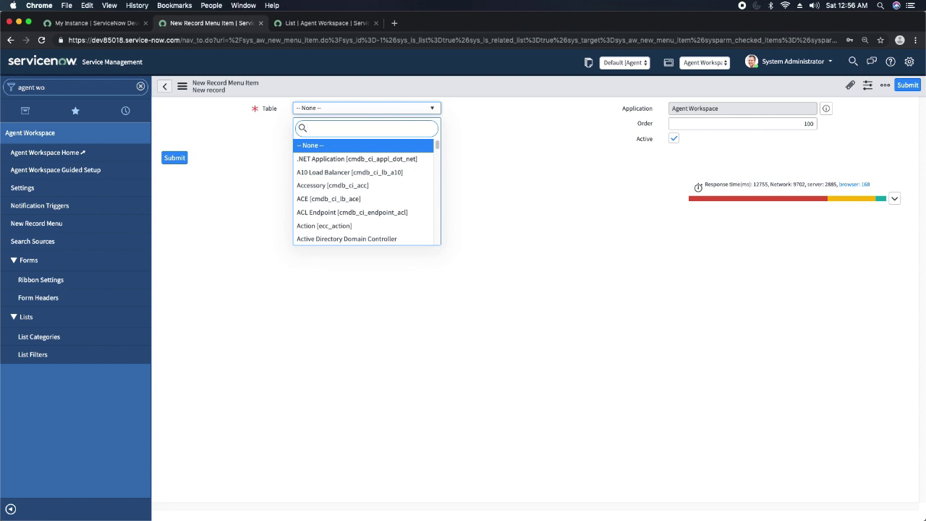
pyautogui.write('ticke')
pyautogui.press('Return')
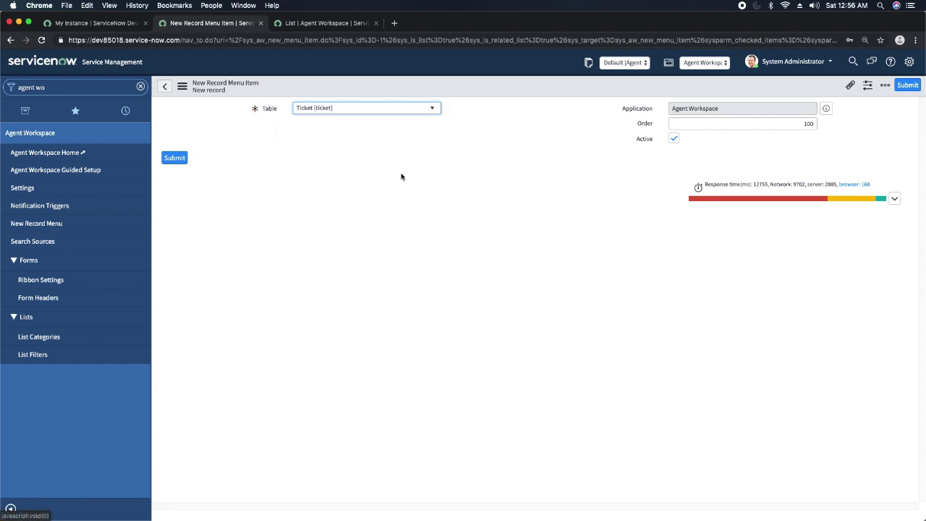
pyautogui.click(175, 160)
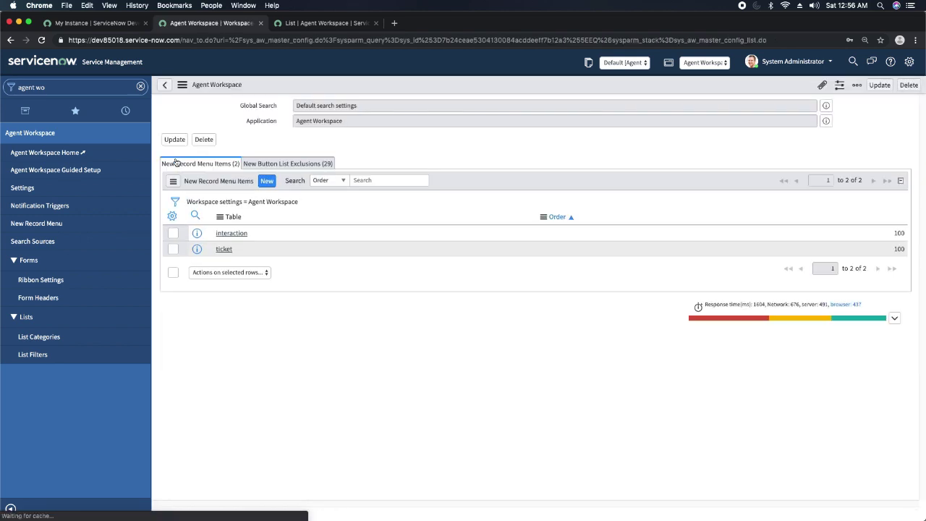
# Reload the workspace list page and start a new Ticket record.
pyautogui.click(317, 22)
pyautogui.click(318, 40)
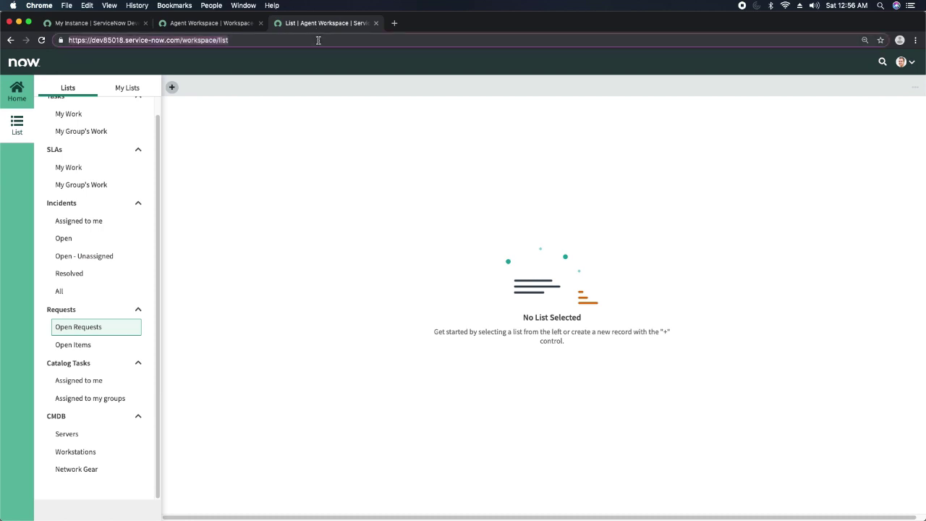
pyautogui.press('Return')
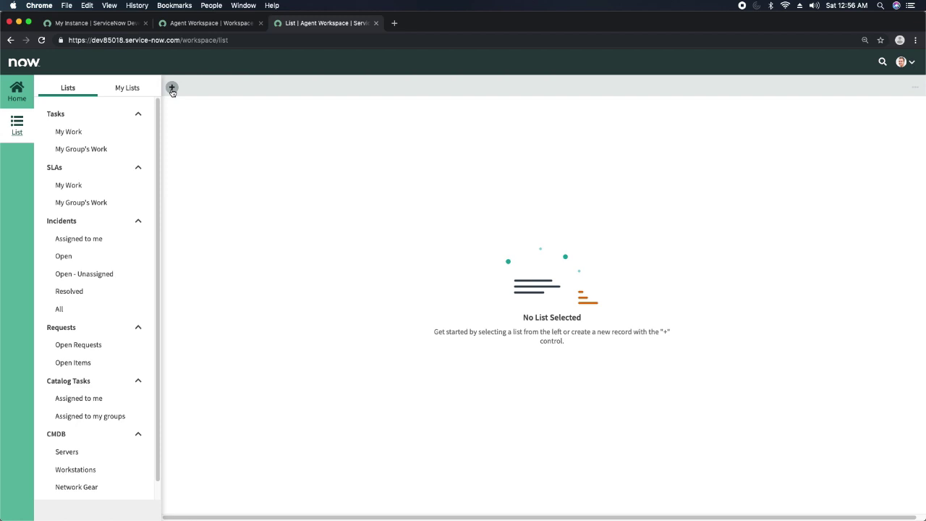
pyautogui.click(173, 88)
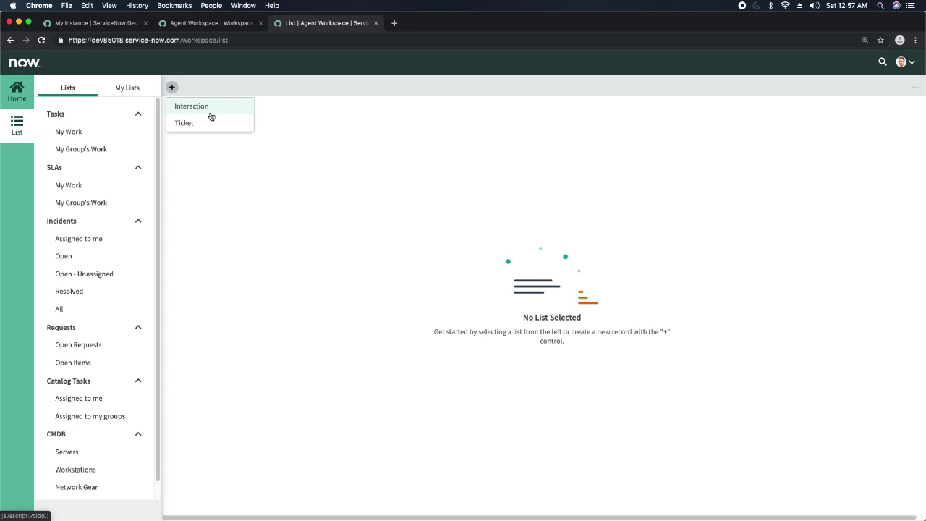
pyautogui.click(200, 124)
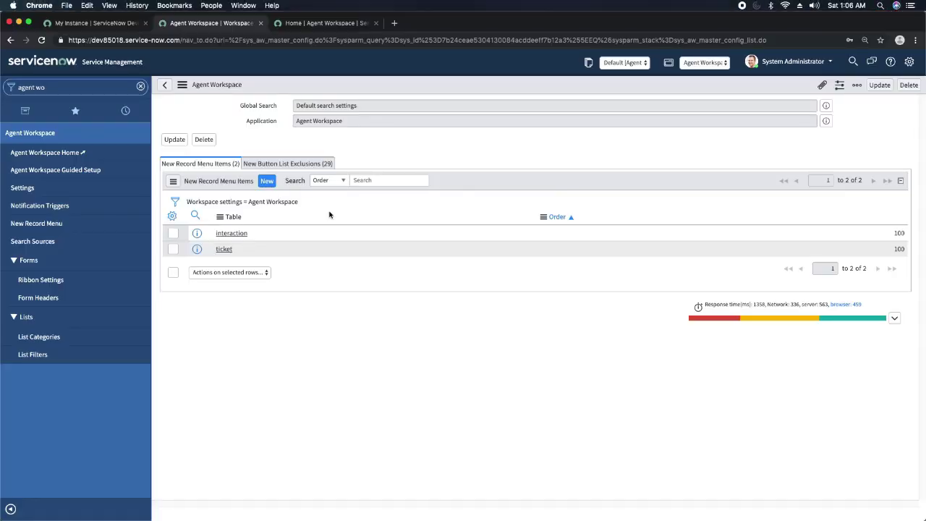
# Review the New Button List Exclusions in the settings, and view the workspace's Assigned to me incidents list.
pyautogui.click(288, 165)
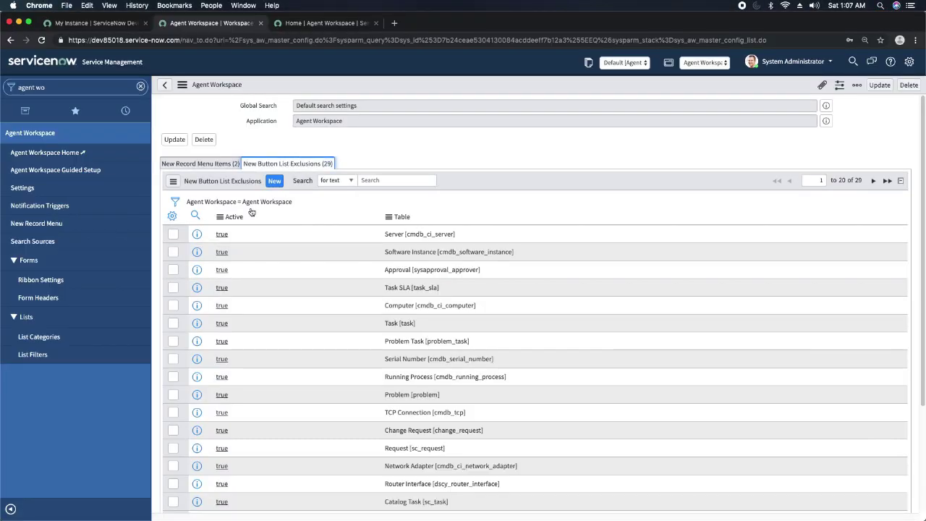
pyautogui.scroll(-3, 408, 294)
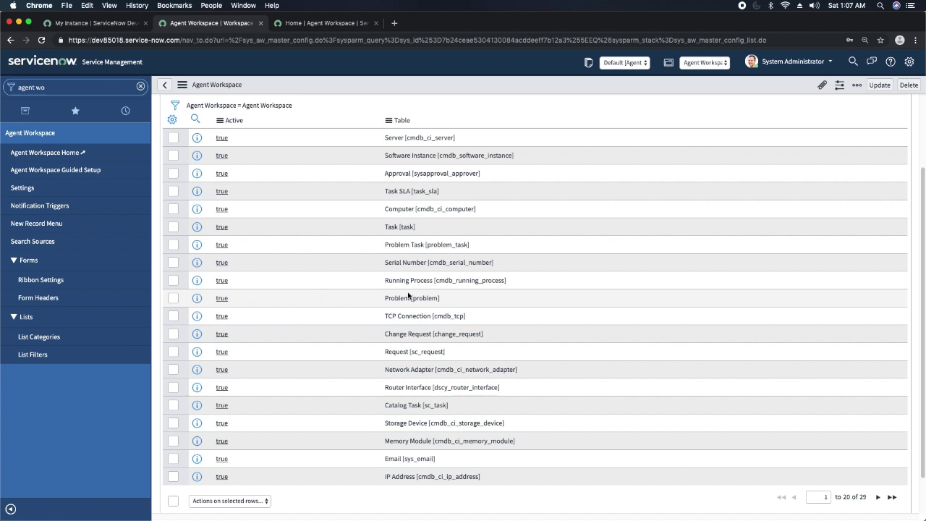
pyautogui.click(331, 26)
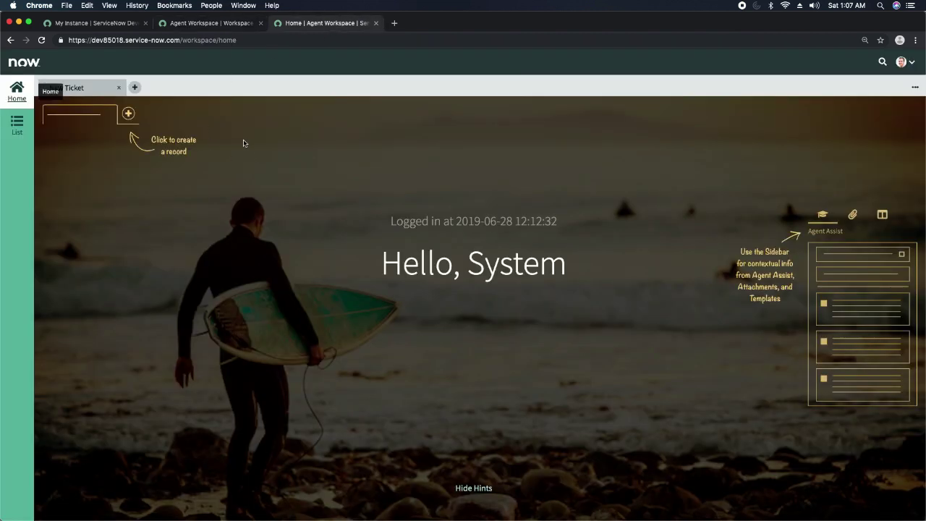
pyautogui.click(12, 129)
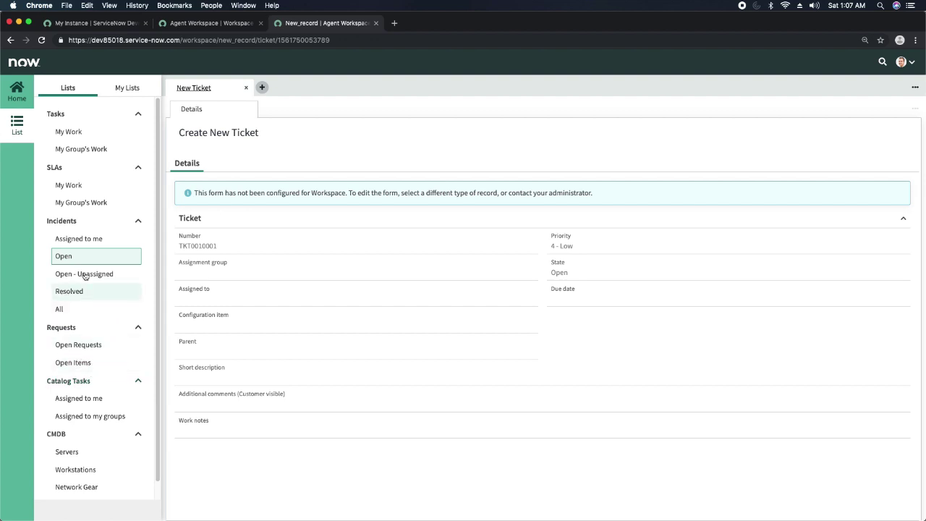
pyautogui.click(73, 241)
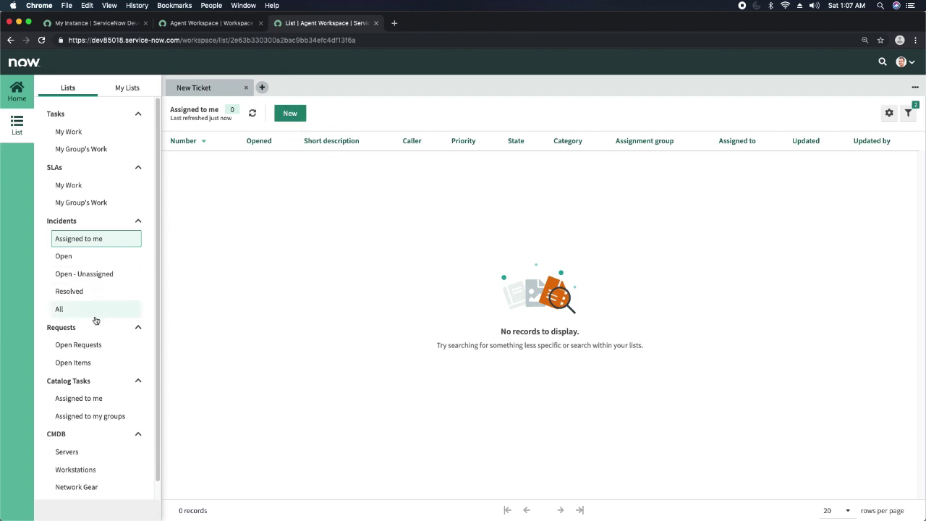
# View the CMDB Servers list in the workspace, and compare the List Categories configuration with the workspace's list groups.
pyautogui.scroll(-1, 111, 320)
pyautogui.click(66, 436)
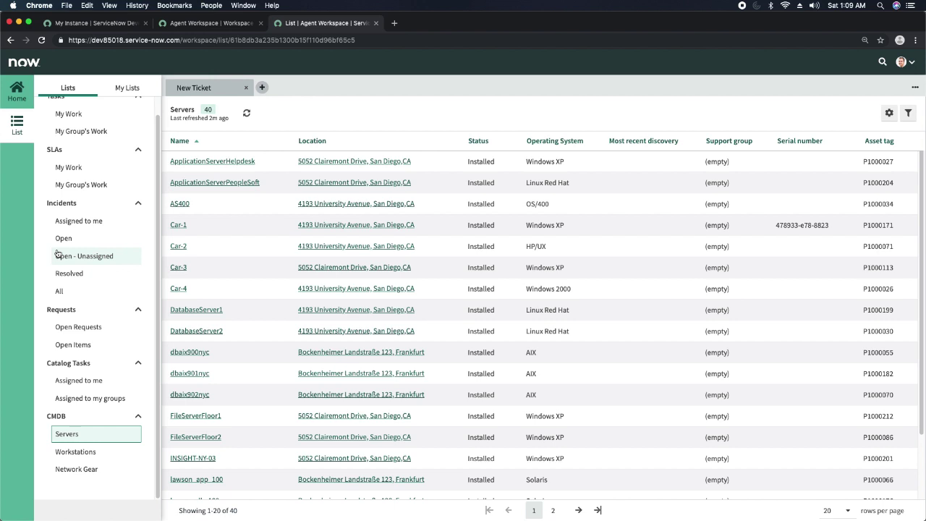
pyautogui.click(198, 24)
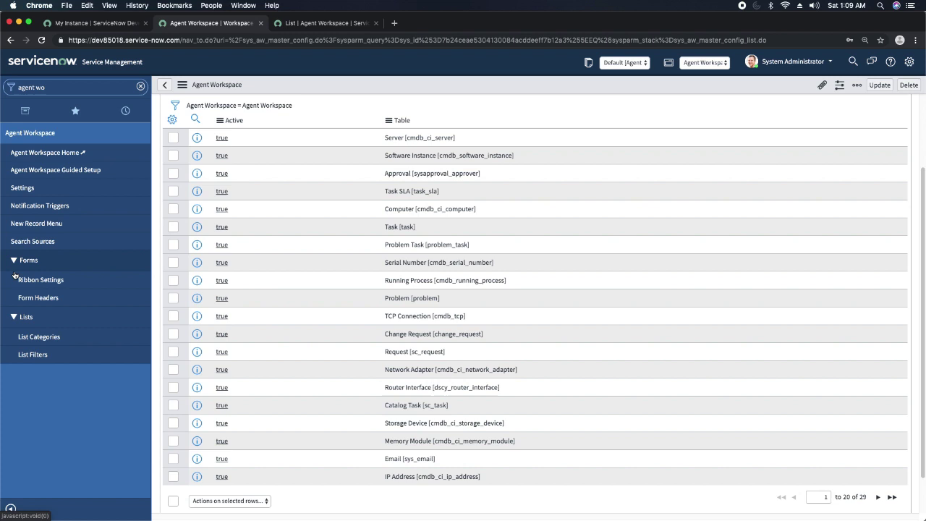
pyautogui.click(39, 338)
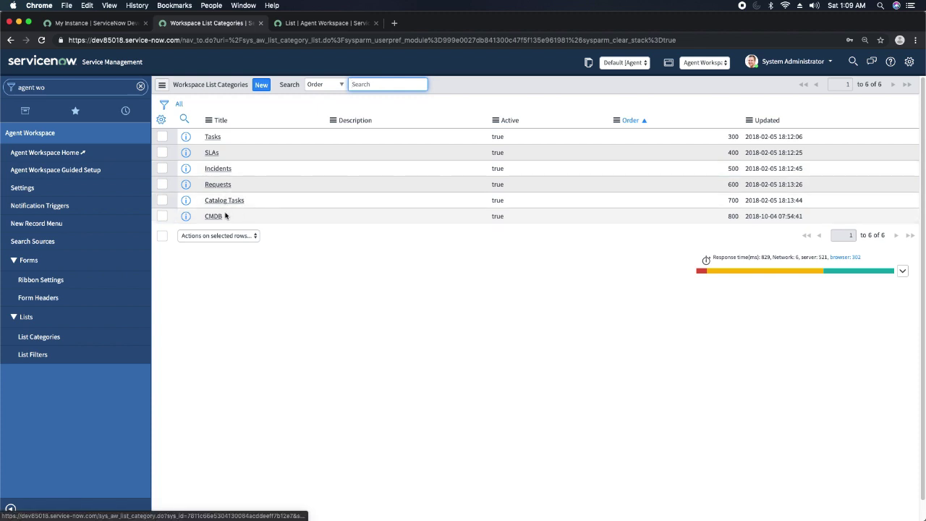
pyautogui.click(327, 23)
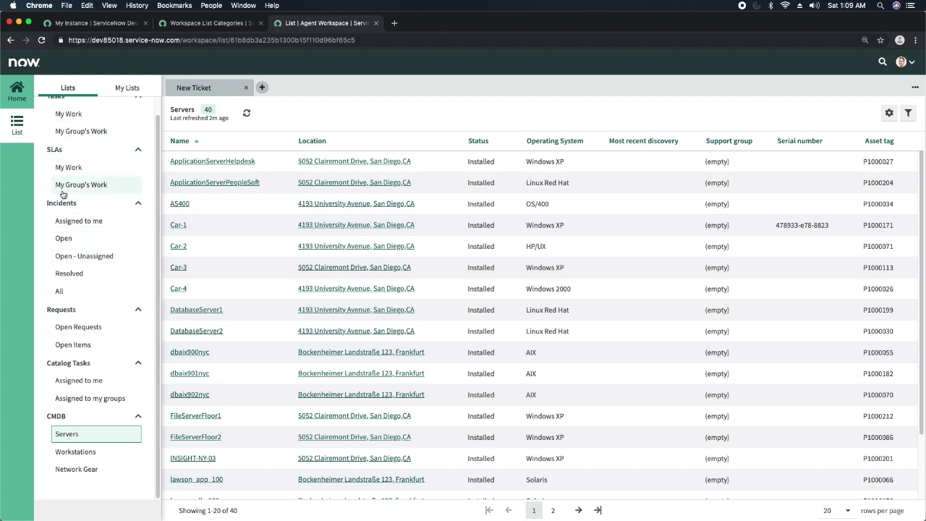
# Open the List Filters configuration and compare its entries with the lists under each category in the workspace.
pyautogui.click(209, 25)
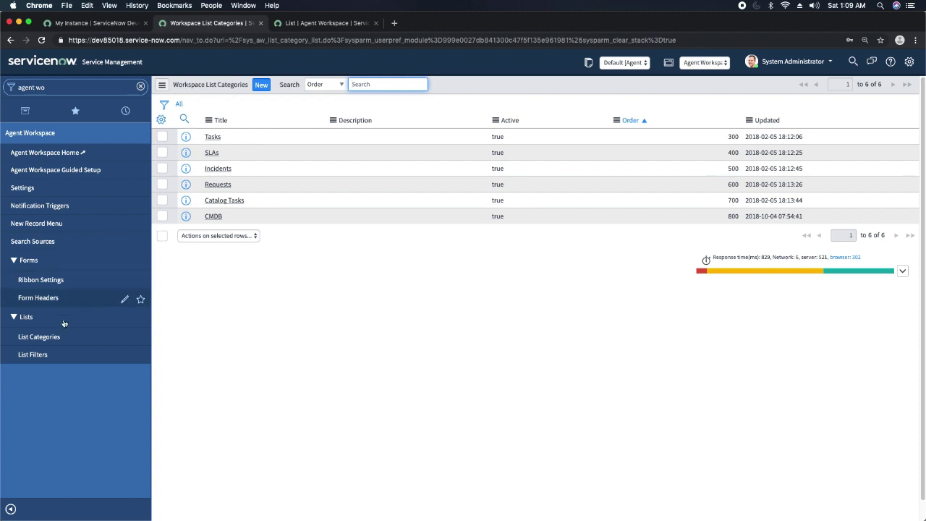
pyautogui.click(34, 356)
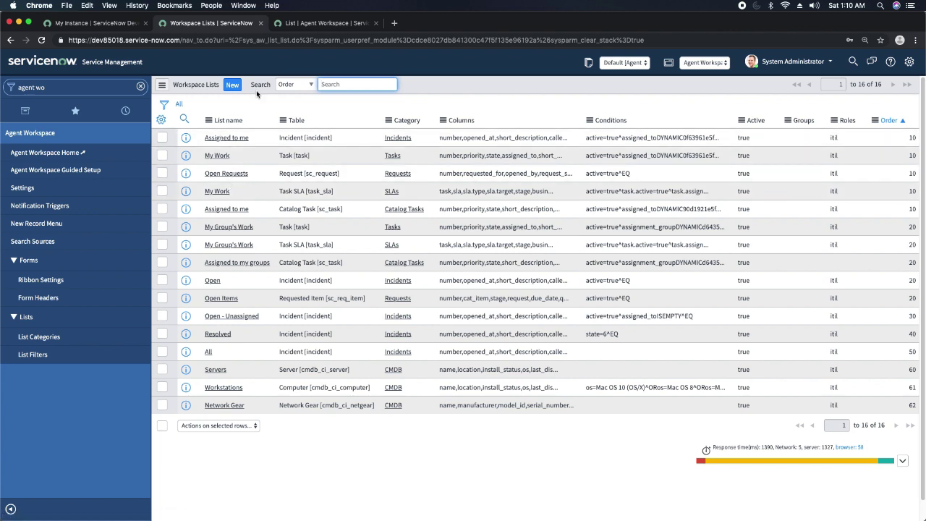
pyautogui.click(327, 23)
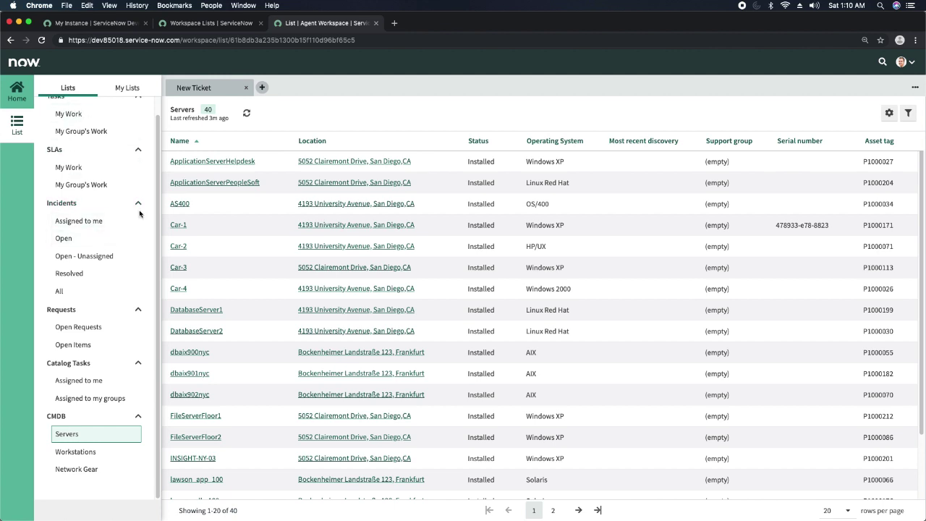
pyautogui.scroll(2, 157, 149)
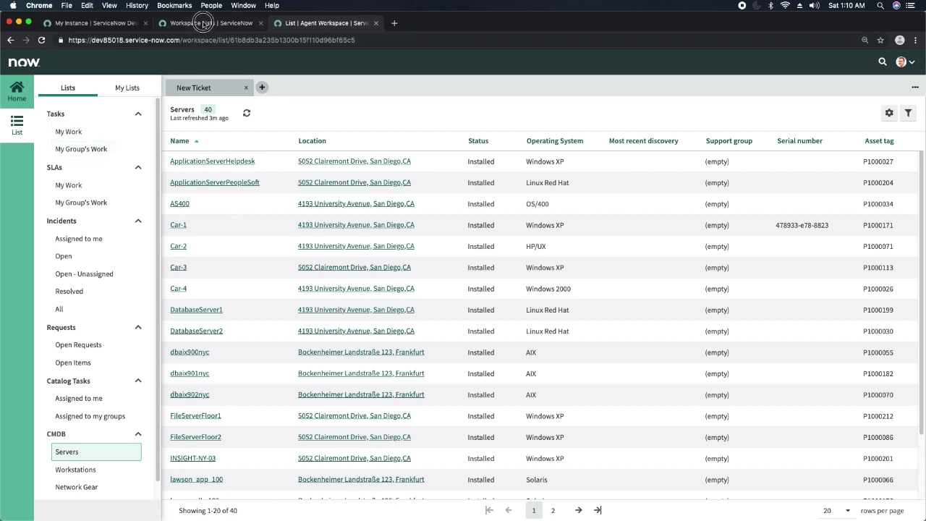
# Examine the columns defined in the Incidents Assigned to me list filter, and open the Open incidents list in the workspace.
pyautogui.click(206, 23)
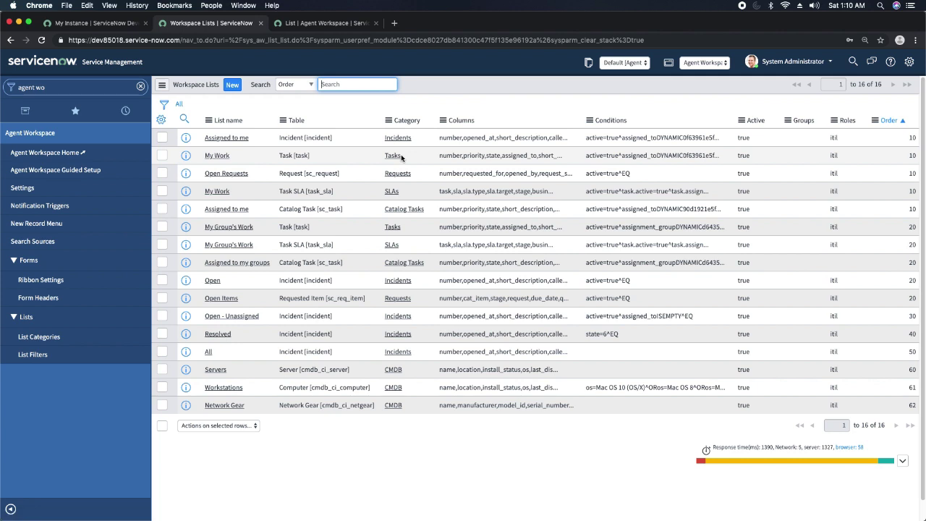
pyautogui.click(221, 141)
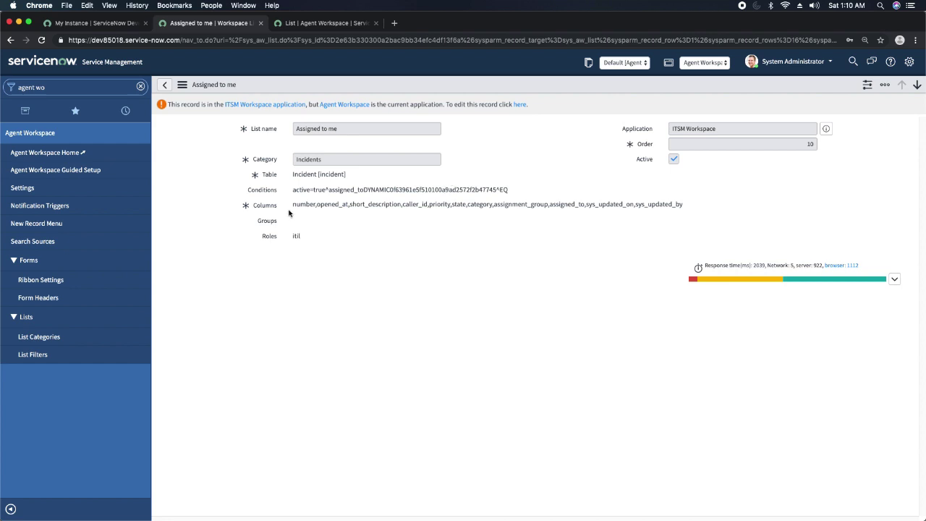
pyautogui.moveTo(265, 210)
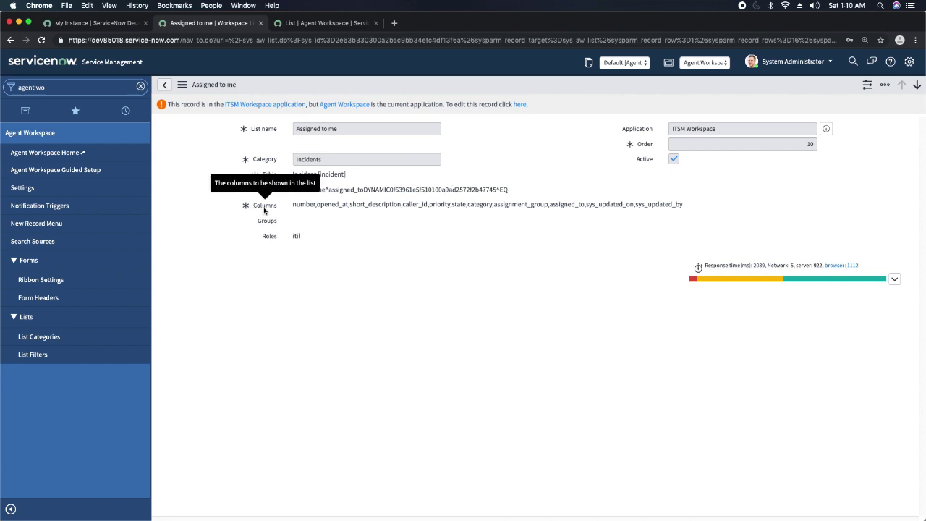
pyautogui.click(322, 22)
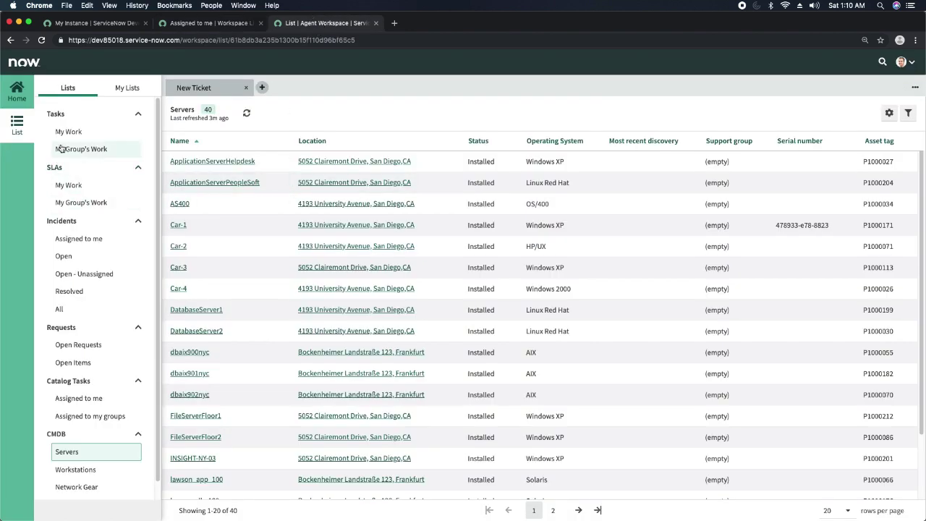
pyautogui.click(63, 256)
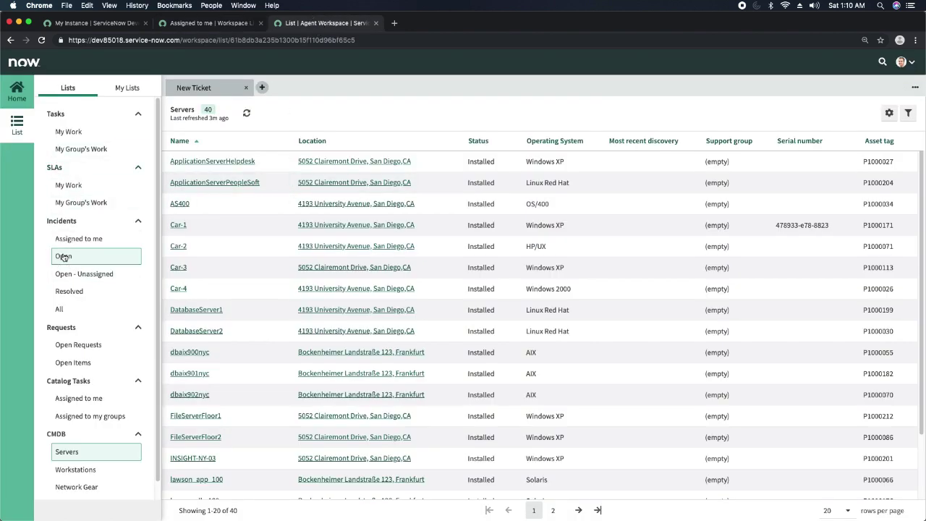